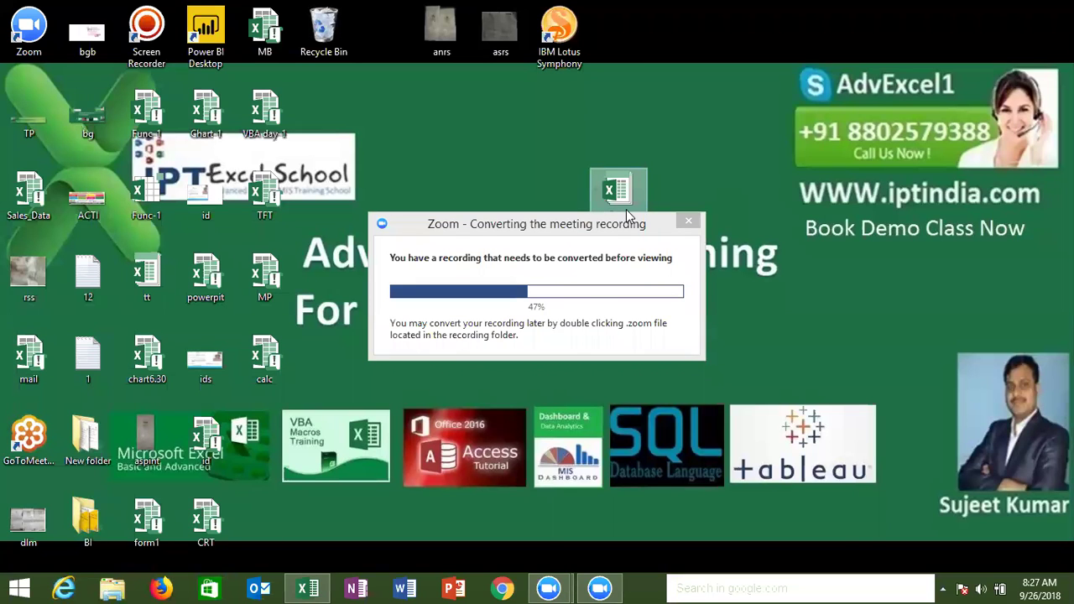
# Drag the Zoom 'Converting the meeting recording' window out of the way to clear the desktop
pyautogui.moveTo(626, 209); pyautogui.dragTo(766, 496)
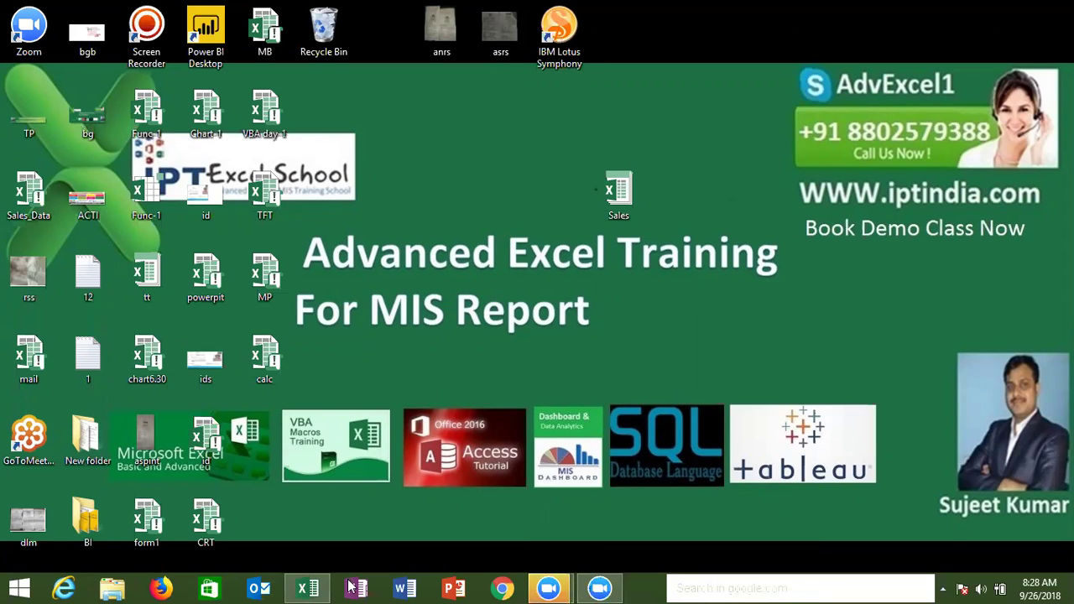
# In the Excel workbook, enter =RANDBETWEEN(10,90) in cell A1 of Sheet8
pyautogui.click(308, 587)
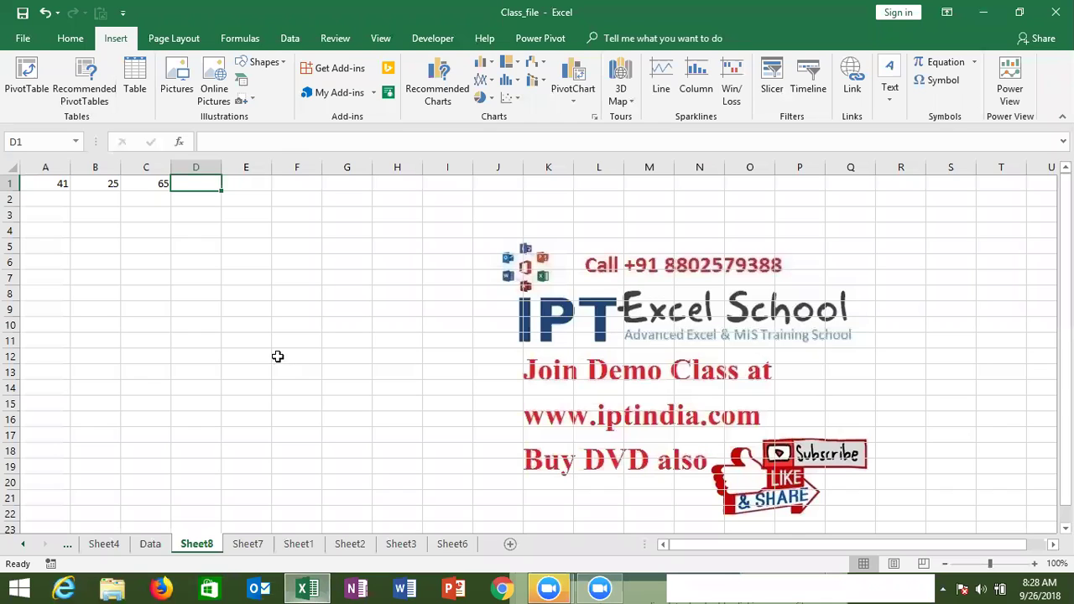
pyautogui.click(236, 305)
pyautogui.moveTo(60, 183); pyautogui.dragTo(159, 183)
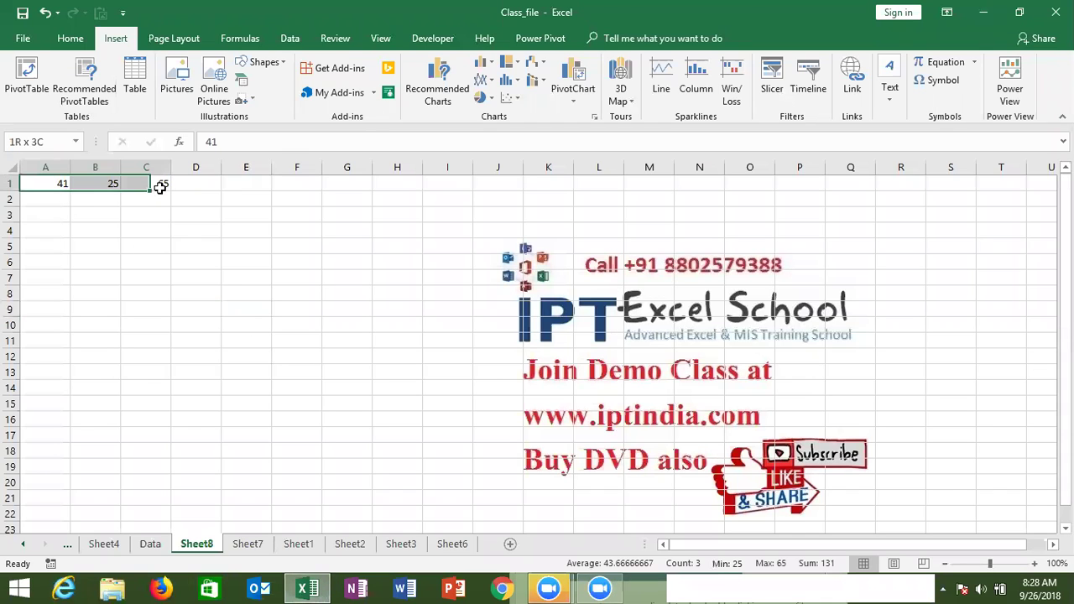
pyautogui.click(64, 191)
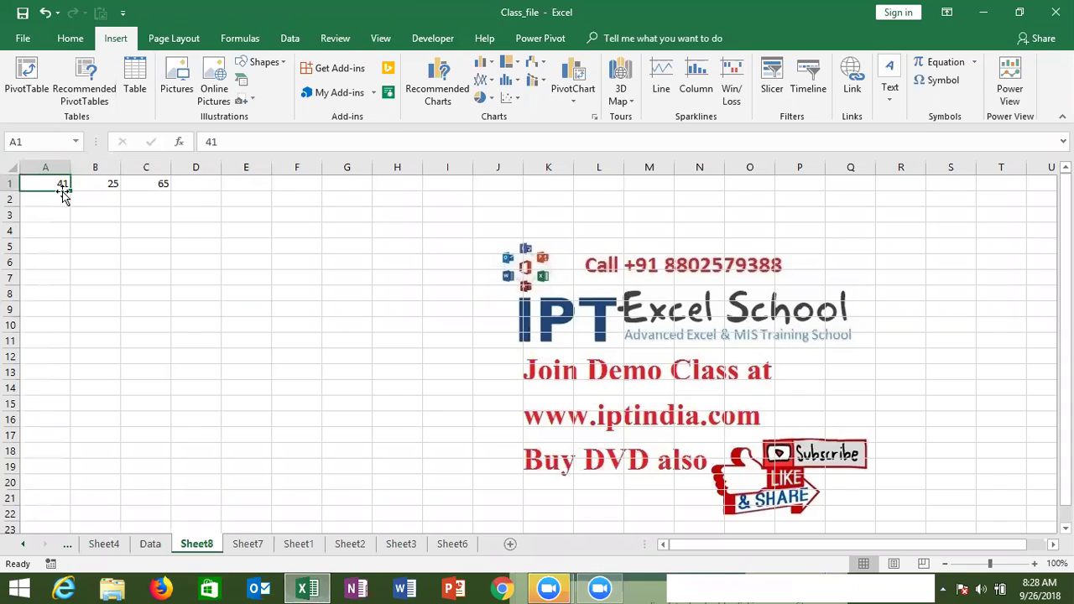
pyautogui.write('=ra')
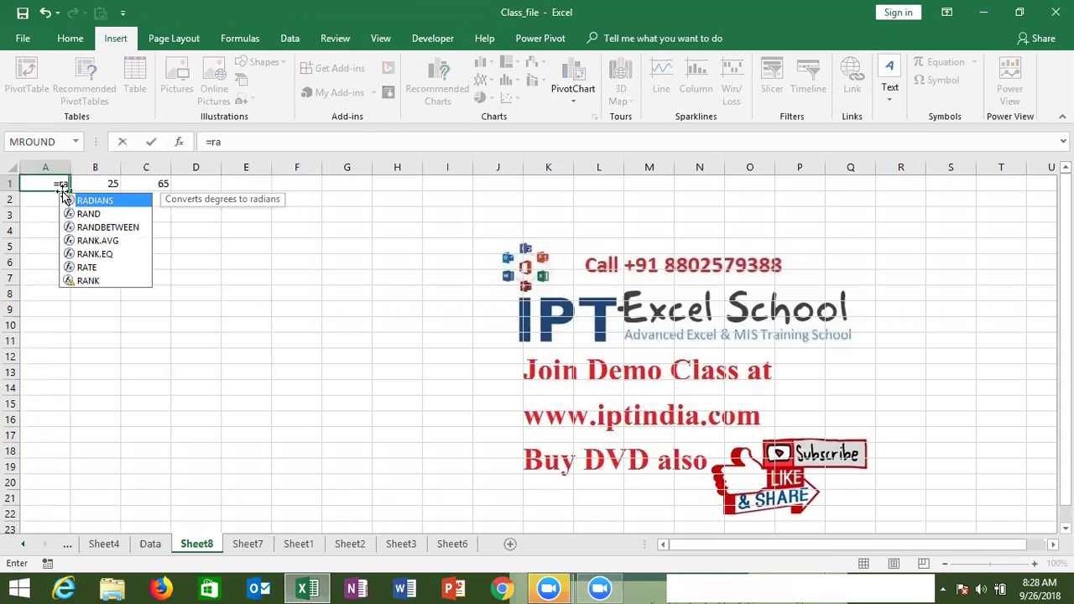
pyautogui.press('Down')
pyautogui.press('Down')
pyautogui.press('Tab')
pyautogui.write('10')
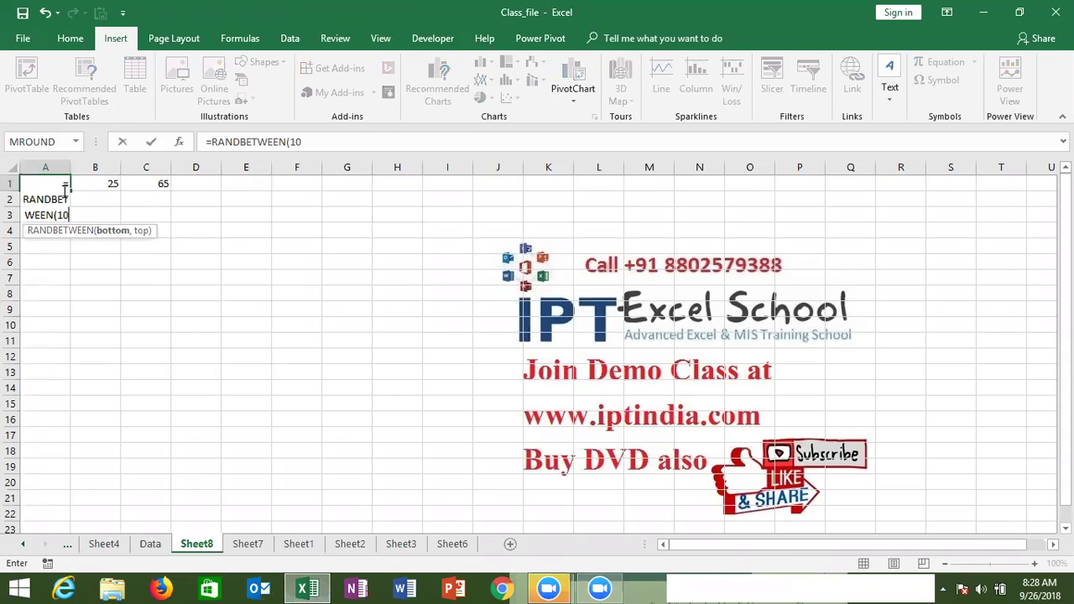
pyautogui.write(',90')
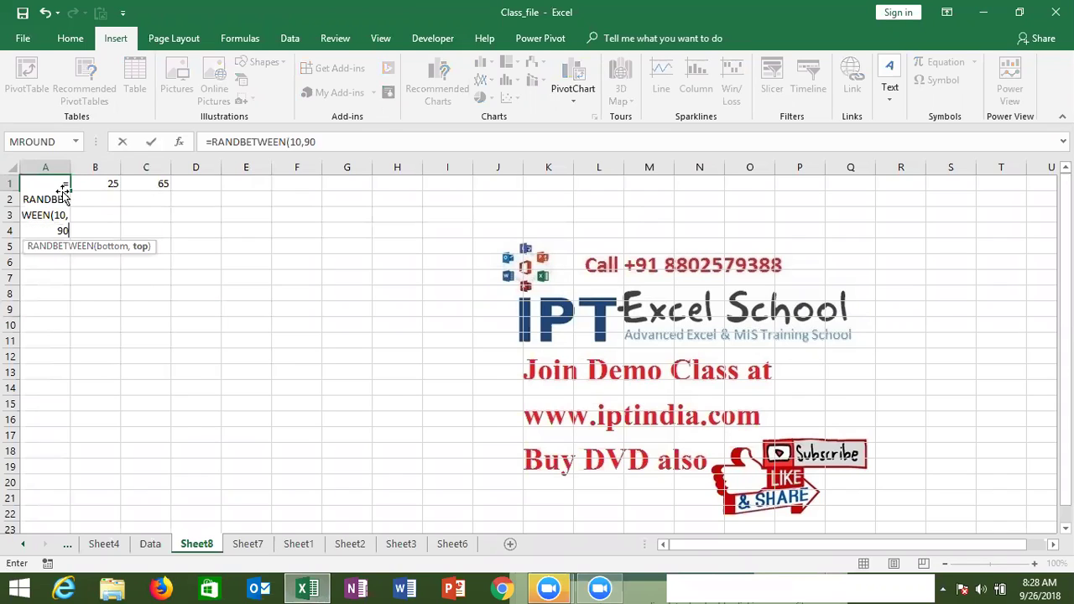
pyautogui.hotkey('ctrl', 'Return')
# Fill the RANDBETWEEN formula across the range A1:C15
pyautogui.hotkey('shift', 'Right')
pyautogui.hotkey('shift', 'Right')
pyautogui.hotkey('shift', 'Down')
pyautogui.hotkey('shift', 'Down')
pyautogui.hotkey('shift', 'Down')
pyautogui.hotkey('shift', 'Down')
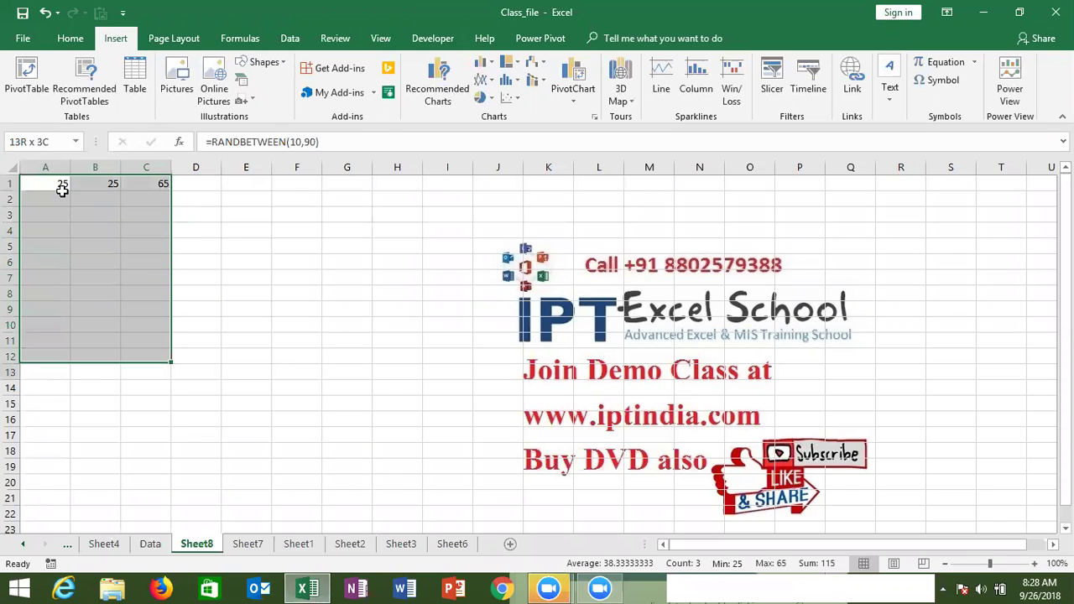
pyautogui.hotkey('shift', 'Down')
pyautogui.hotkey('shift', 'Down')
pyautogui.hotkey('shift', 'Down')
pyautogui.hotkey('ctrl', 'd')
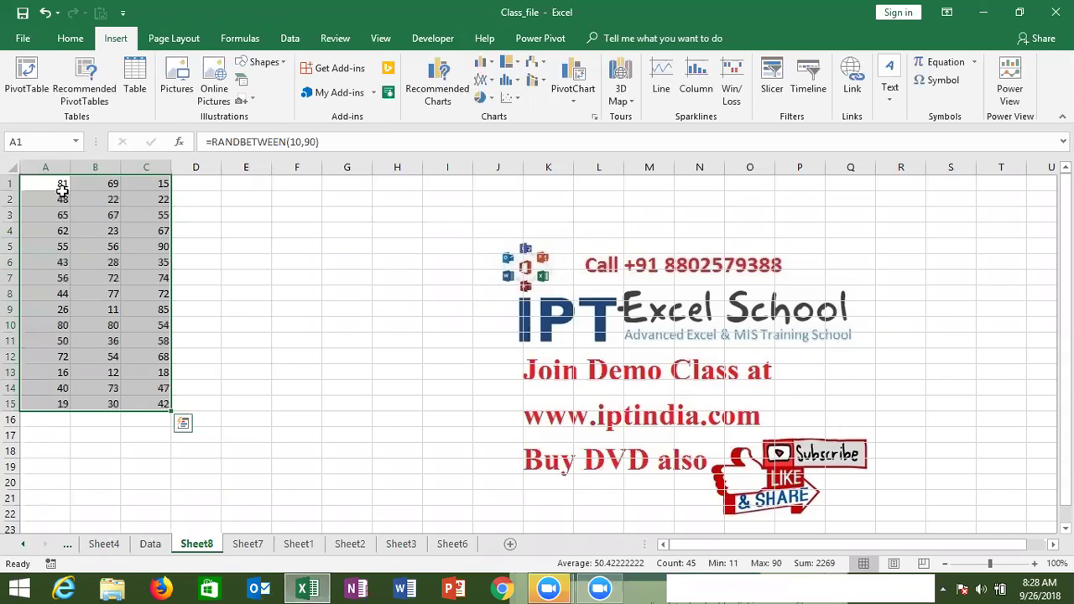
# Copy A1:C15 and paste it back as values to fix the random numbers
pyautogui.hotkey('ctrl', 'c')
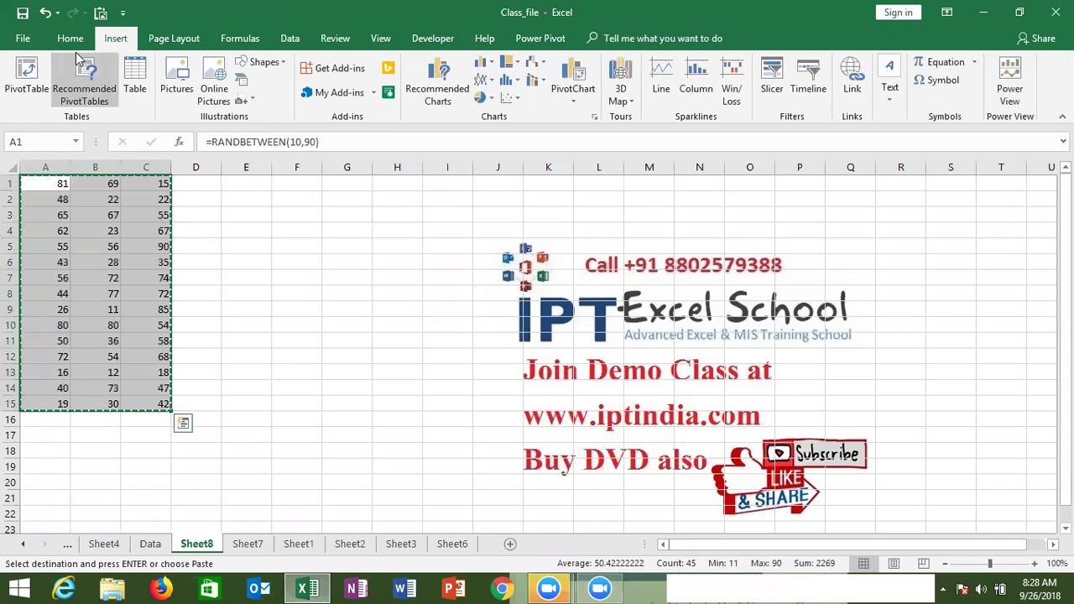
pyautogui.click(69, 38)
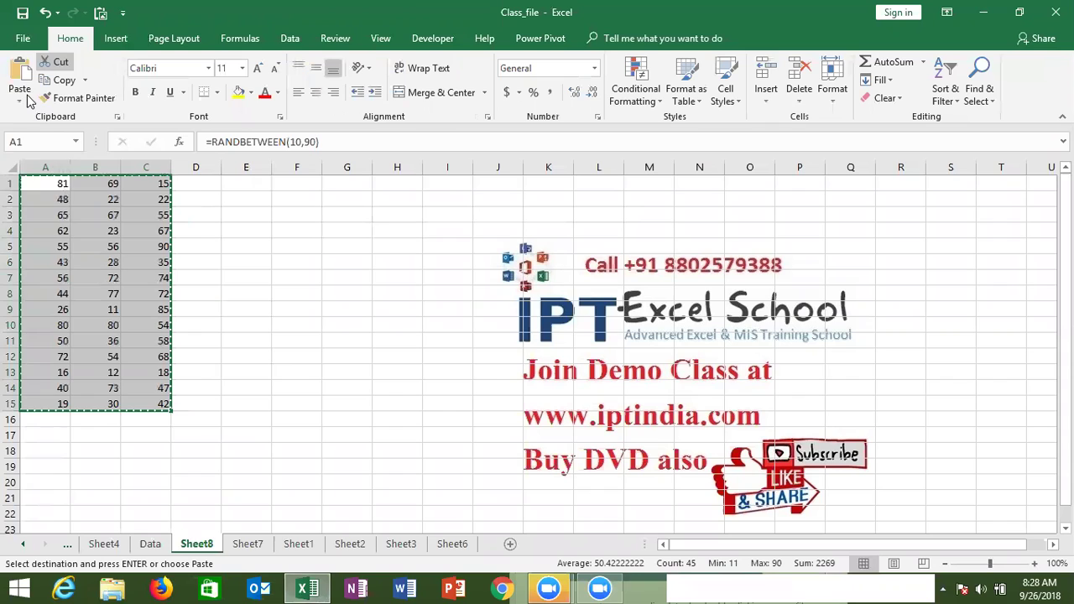
pyautogui.click(20, 99)
pyautogui.click(17, 204)
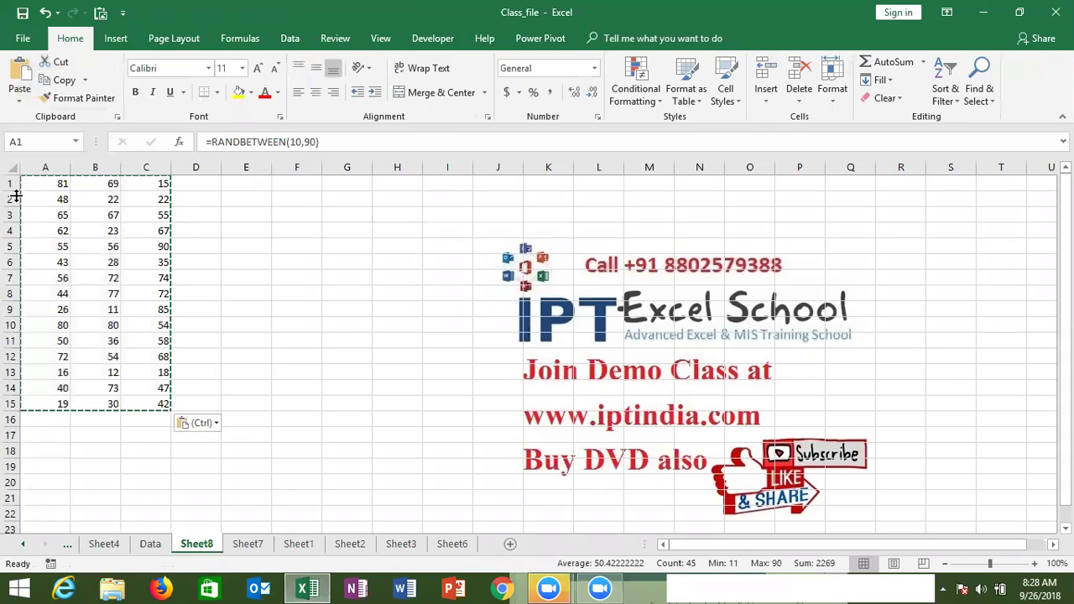
pyautogui.write('`')
pyautogui.press('Escape')
pyautogui.click(193, 185)
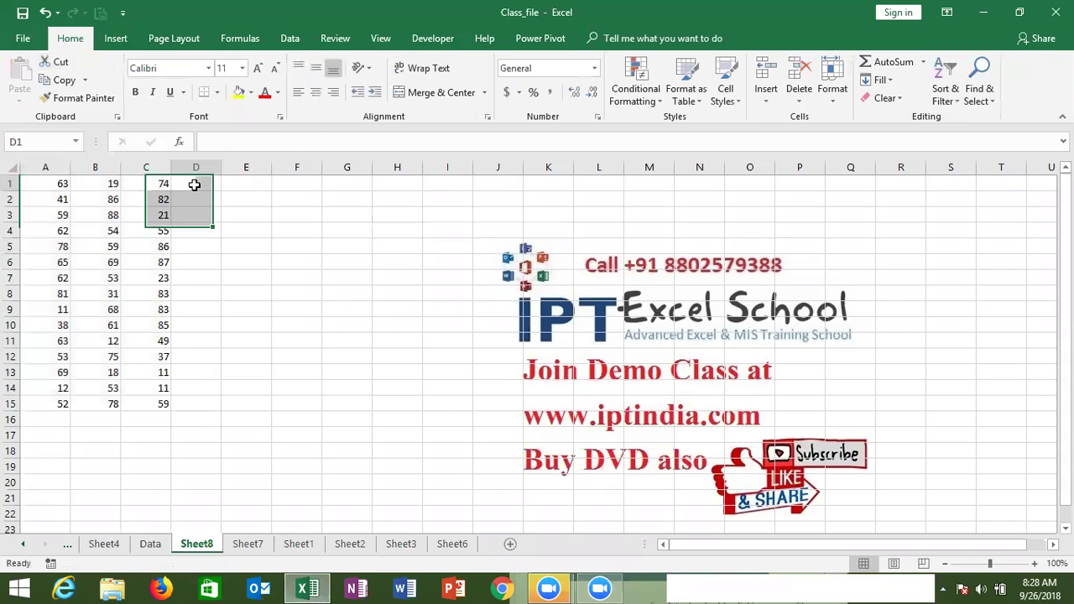
pyautogui.write('=su')
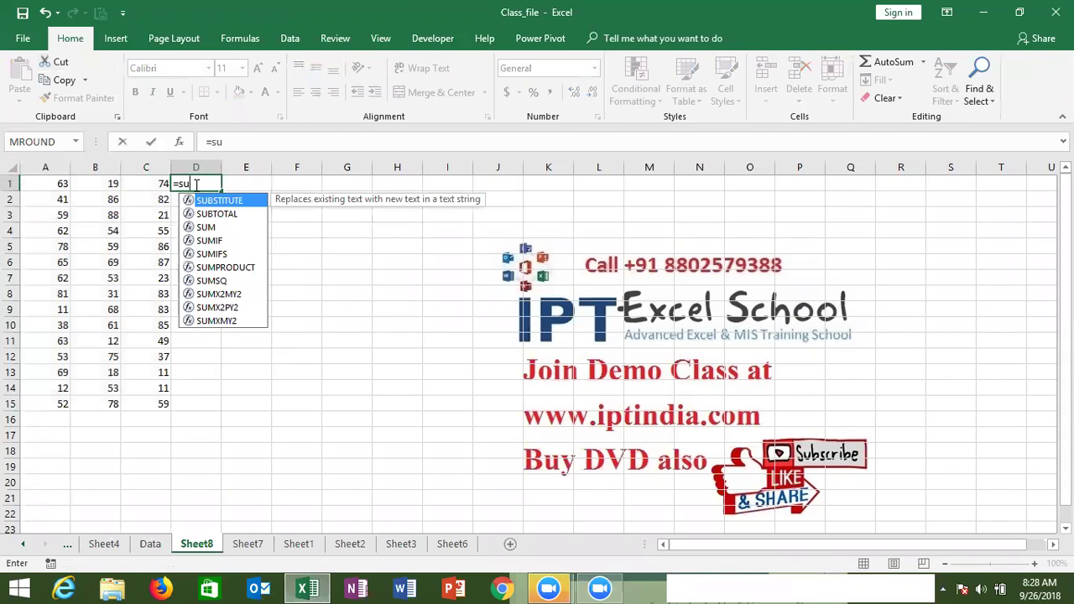
pyautogui.write('m(')
pyautogui.press('Left')
pyautogui.hotkey('shift', 'Left')
pyautogui.hotkey('shift', 'Left')
pyautogui.press('Return')
pyautogui.click(194, 185)
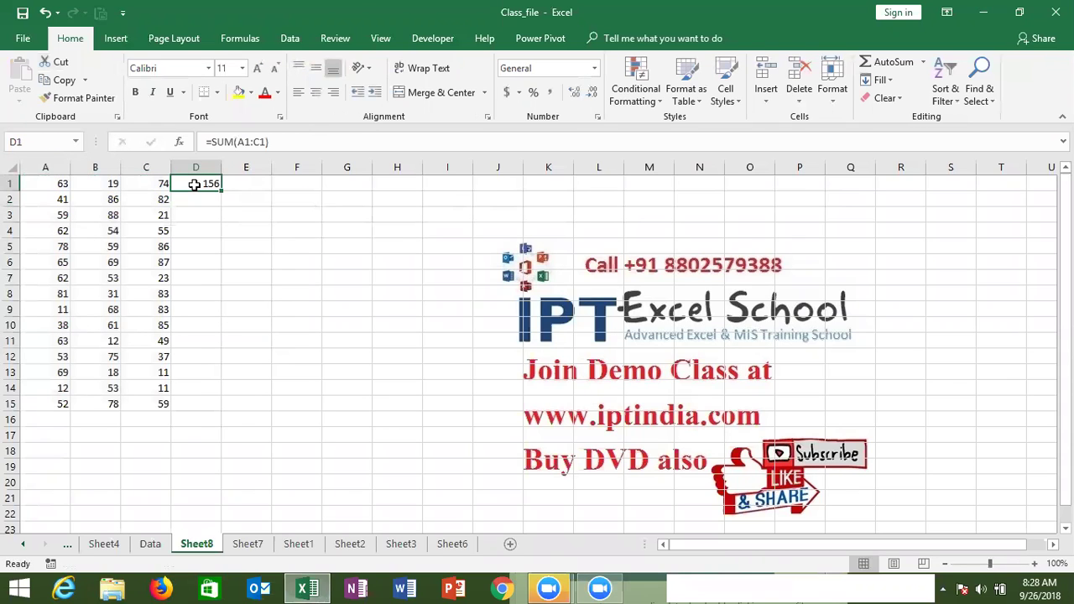
pyautogui.press('Delete')
pyautogui.press('Left')
pyautogui.press('Left')
pyautogui.press('Left')
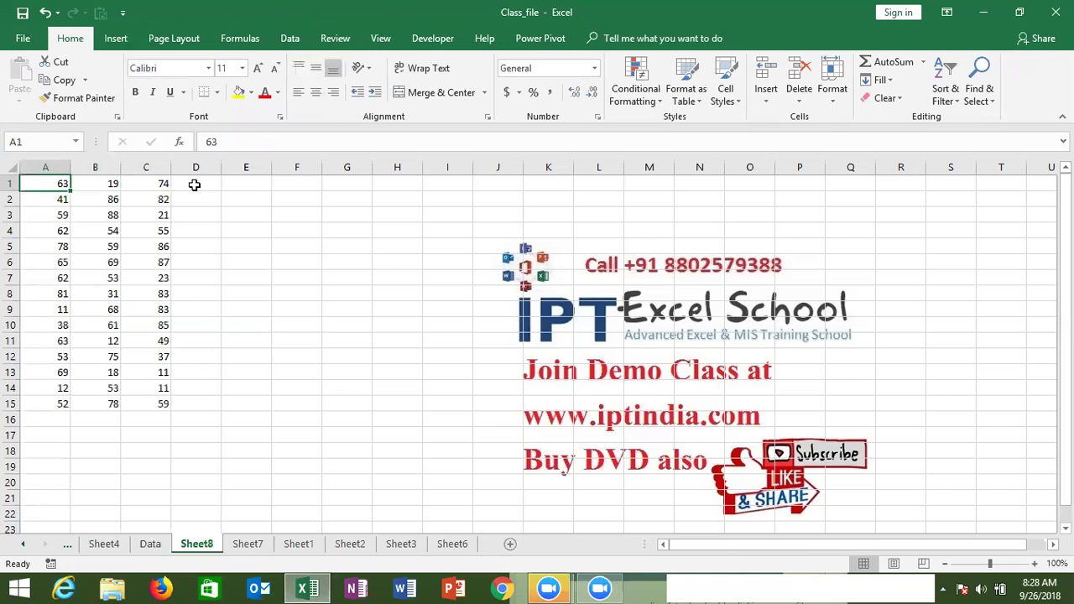
pyautogui.hotkey('shift', 'Right')
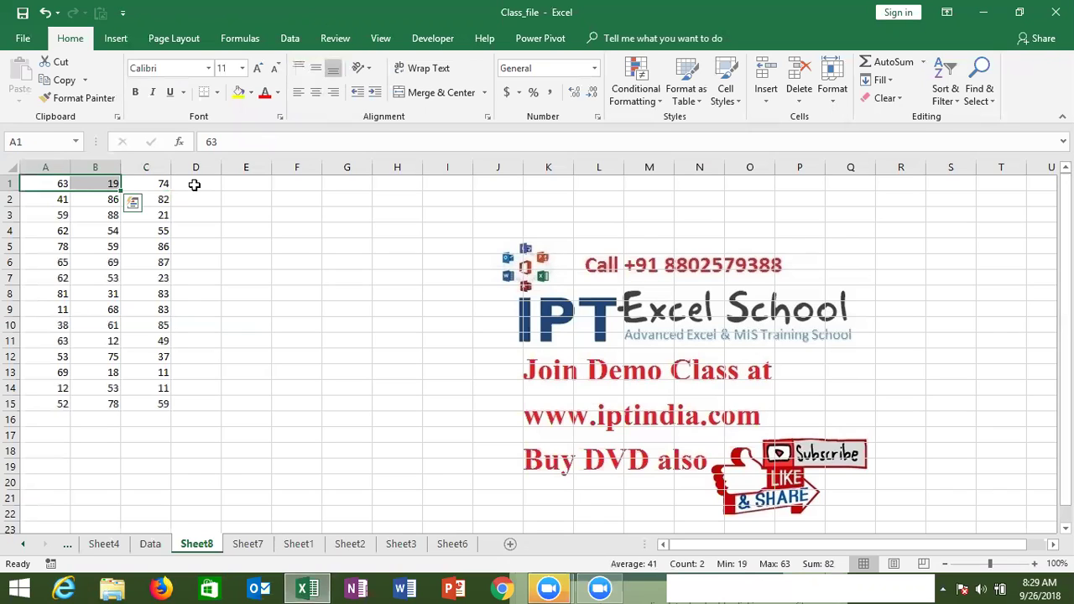
pyautogui.press('Right')
pyautogui.hotkey('shift', 'Right')
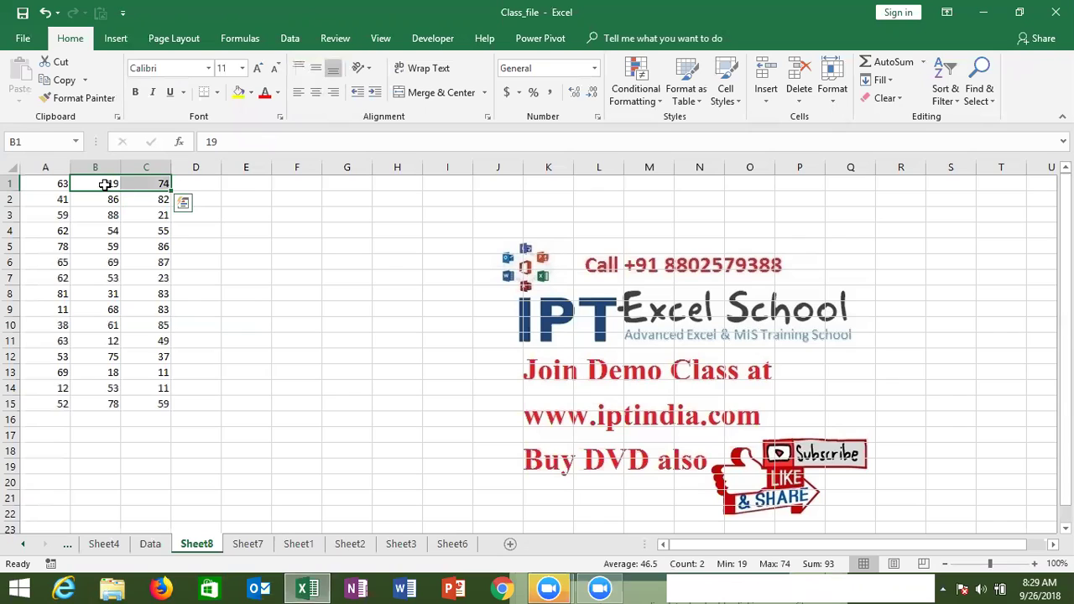
pyautogui.click(151, 182)
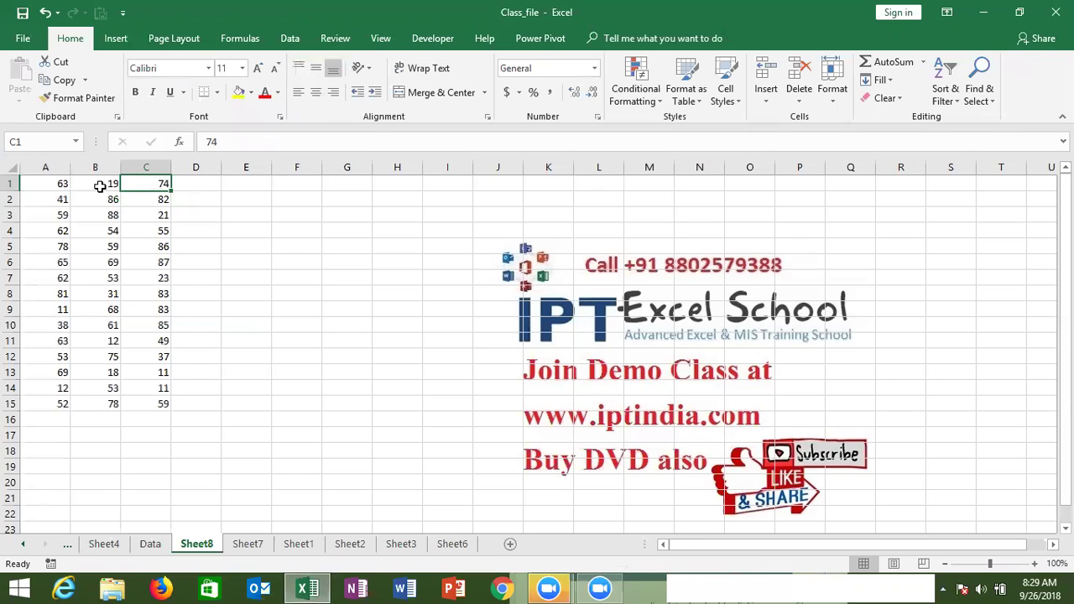
pyautogui.keyDown('ctrl'); pyautogui.click(59, 183); pyautogui.keyUp('ctrl')
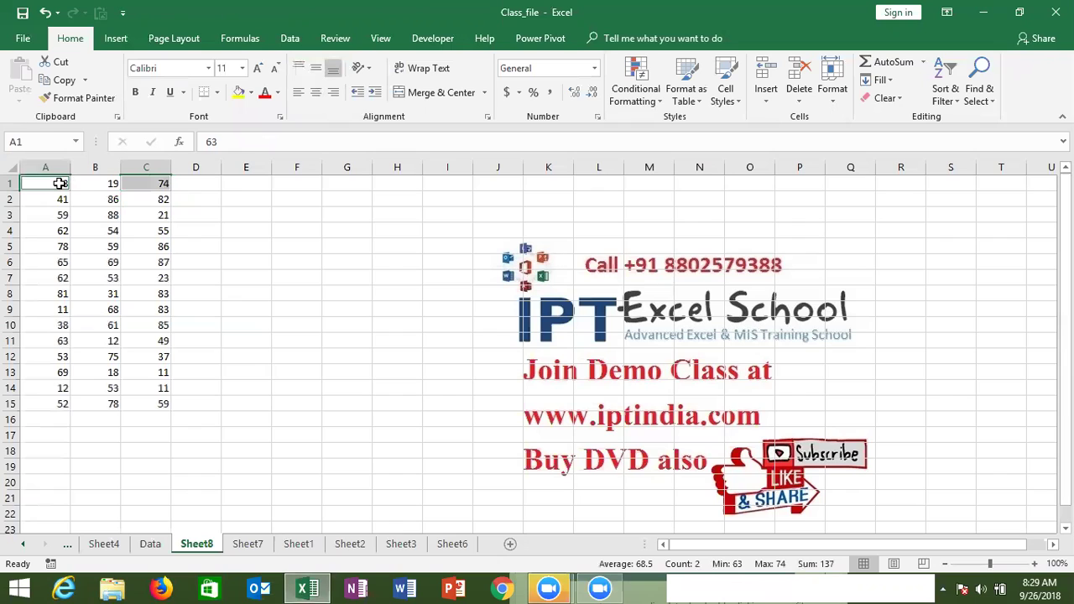
pyautogui.click(178, 178)
pyautogui.write('137')
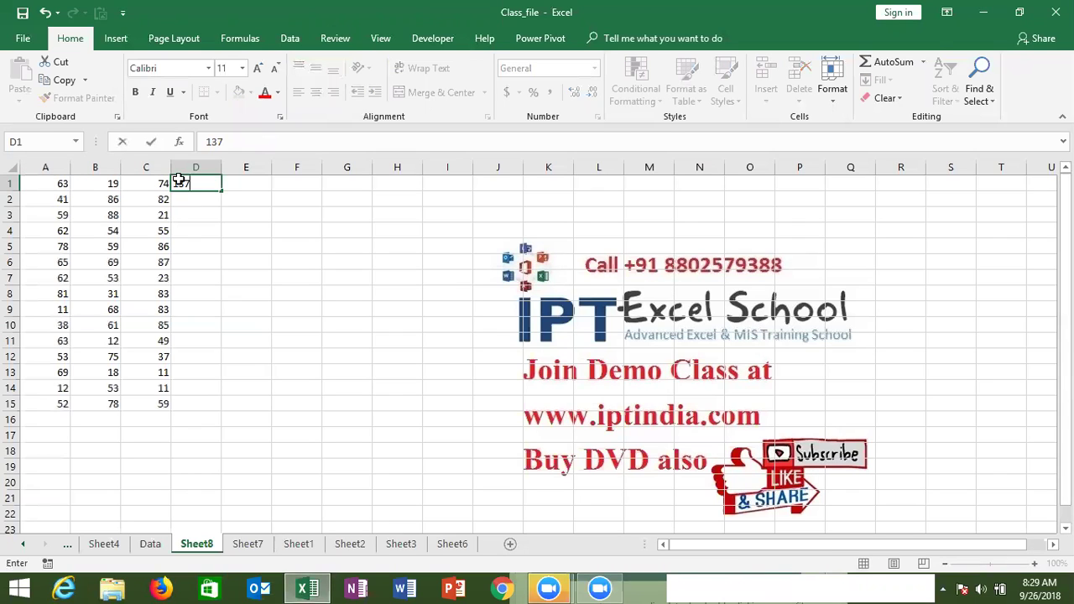
pyautogui.press('Return')
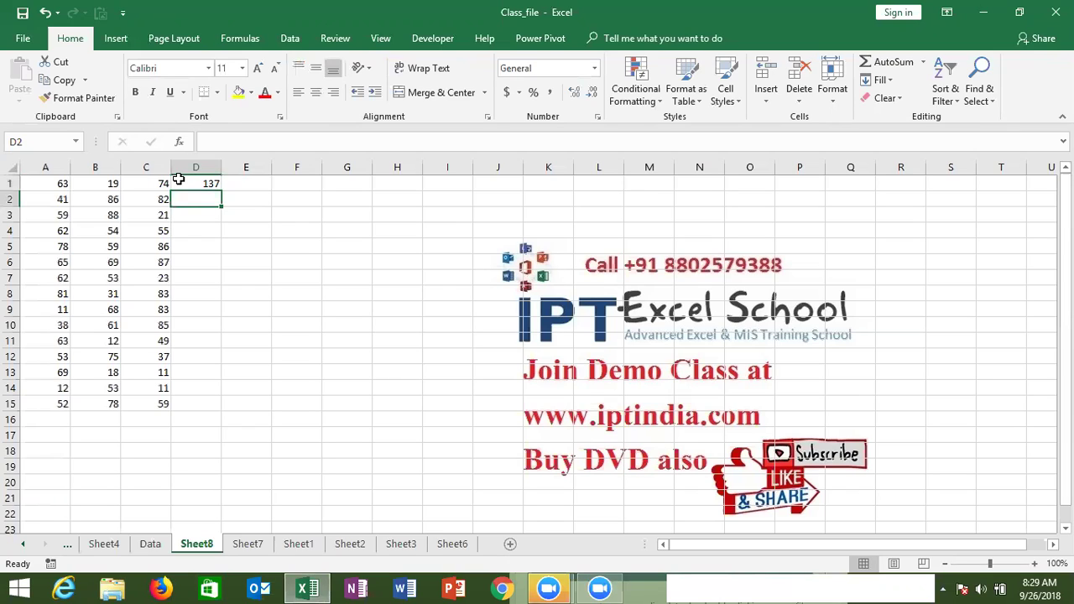
pyautogui.click(178, 179)
pyautogui.press('Delete')
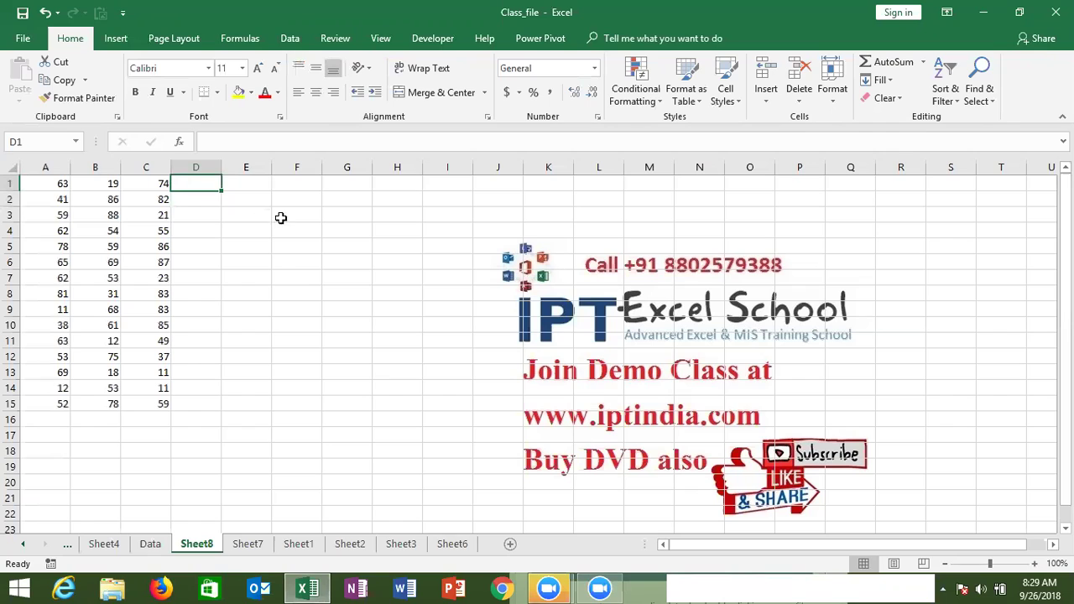
pyautogui.click(280, 217)
pyautogui.write('=lar')
pyautogui.press('Tab')
pyautogui.moveTo(156, 183); pyautogui.dragTo(163, 401)
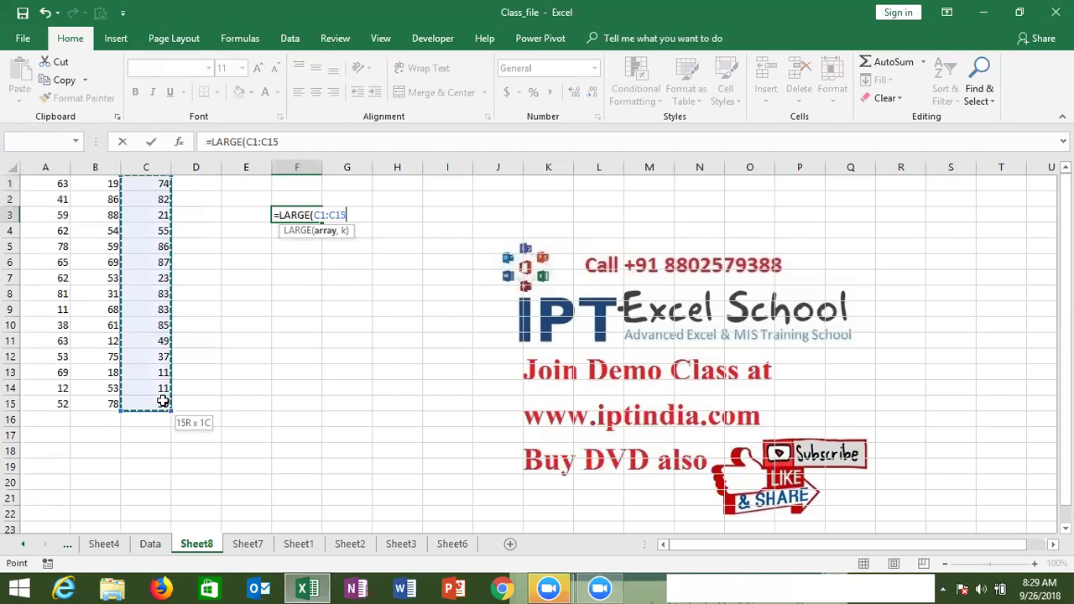
pyautogui.write(',1')
pyautogui.press('Return')
pyautogui.press('Up')
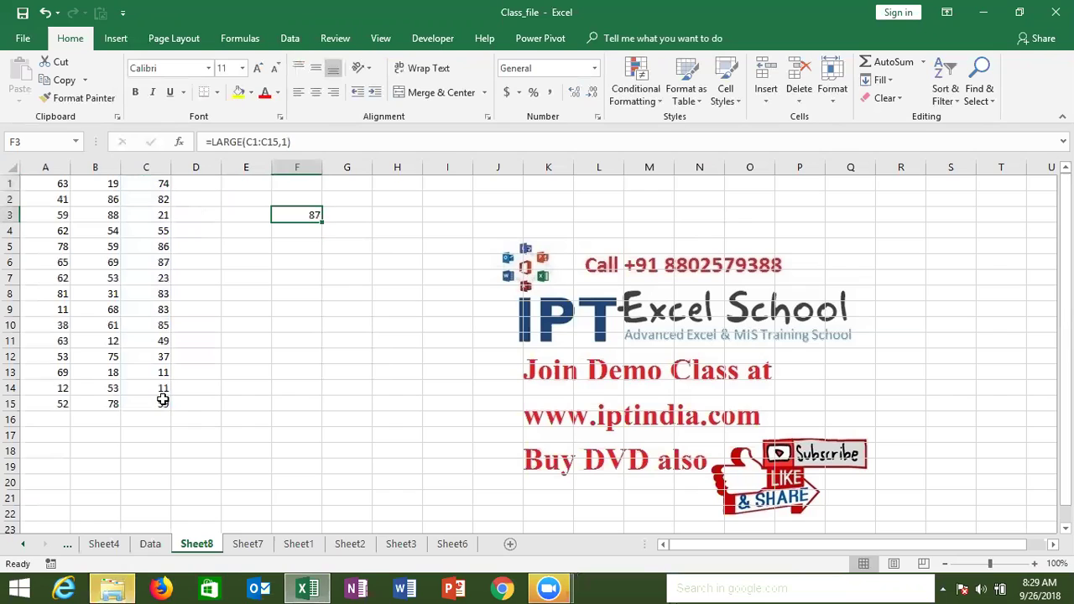
pyautogui.moveTo(163, 394); pyautogui.dragTo(162, 374)
pyautogui.doubleClick(304, 217)
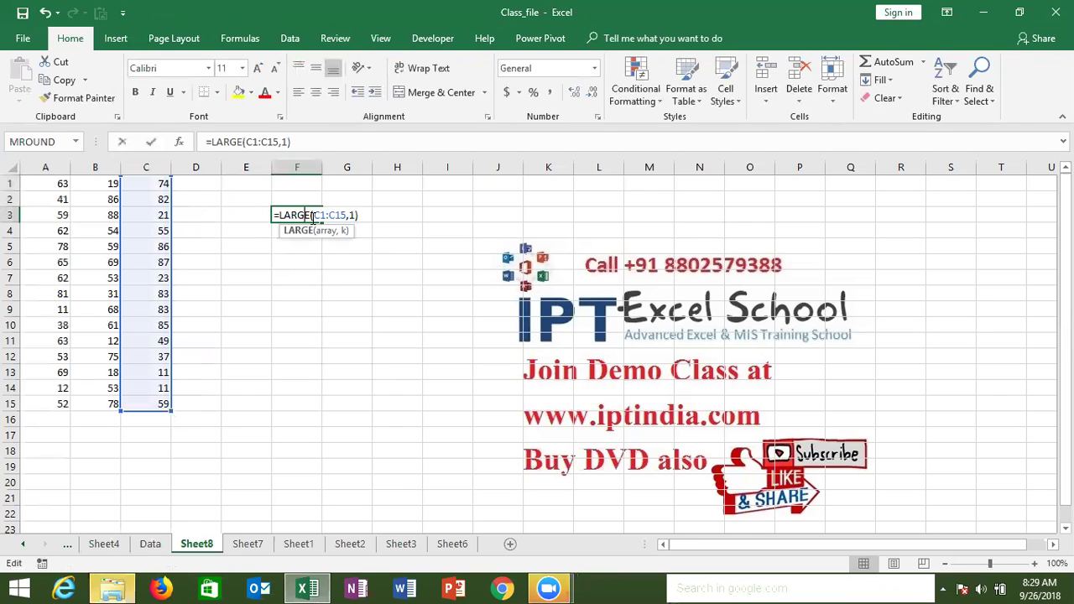
pyautogui.press('BackSpace')
pyautogui.write('2')
pyautogui.press('Return')
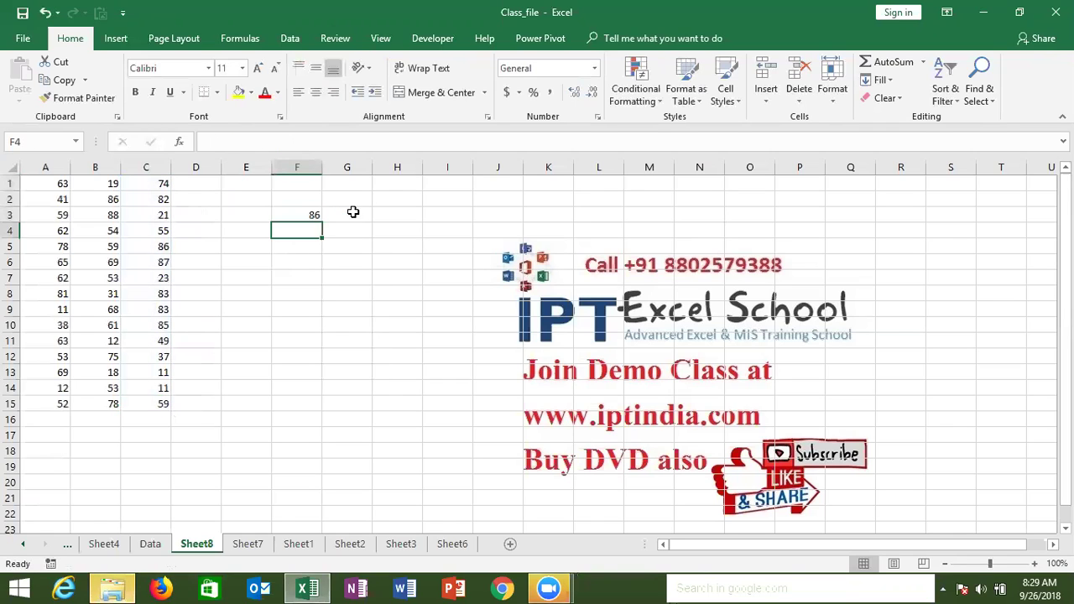
pyautogui.press('Up')
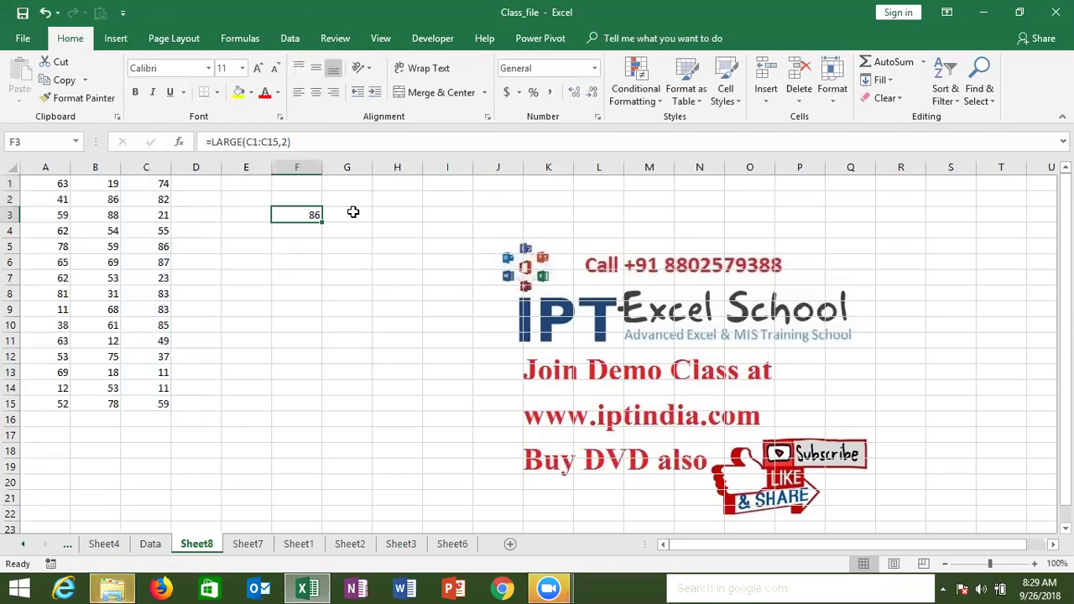
pyautogui.press('Delete')
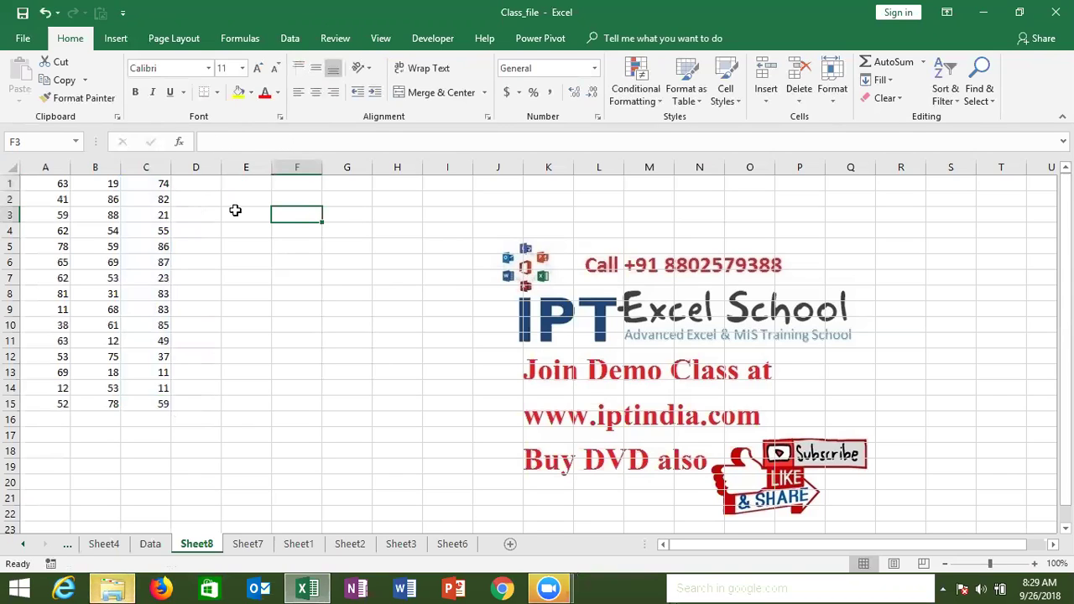
# Enter {=SUM(LARGE(A1:C1,{1,2}))} as an array formula in D1 and fill it down to D15
pyautogui.click(201, 184)
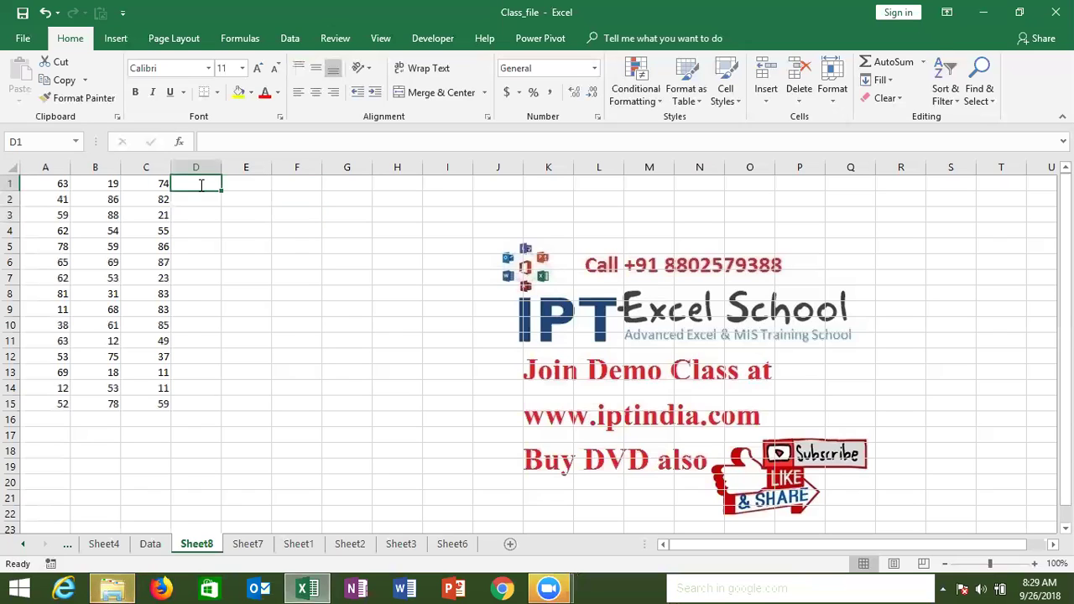
pyautogui.write('=sum')
pyautogui.press('Tab')
pyautogui.write('lar')
pyautogui.press('Tab')
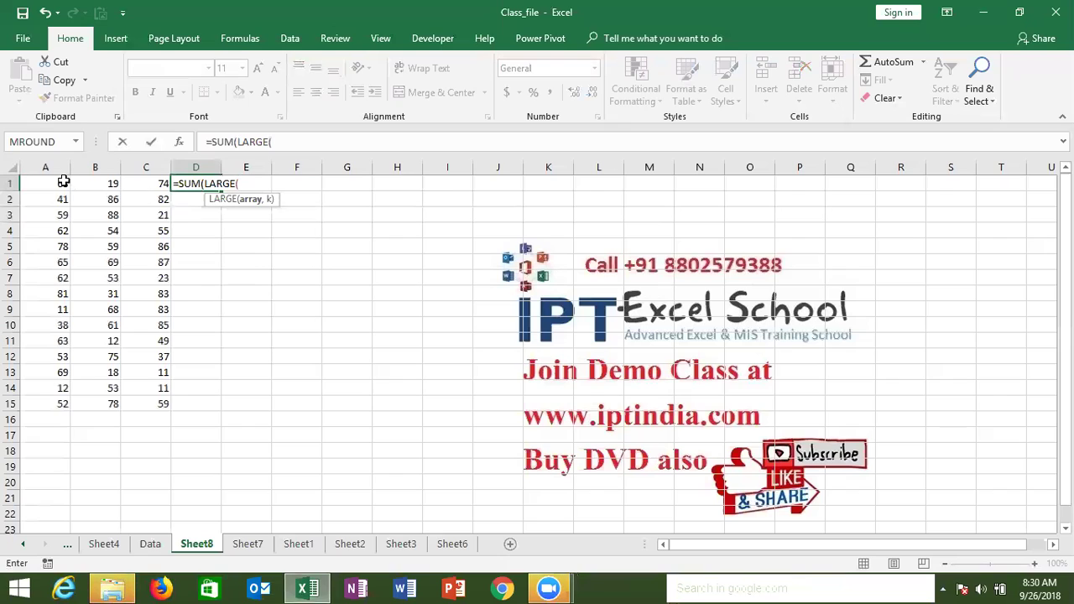
pyautogui.moveTo(63, 180); pyautogui.dragTo(156, 180)
pyautogui.write(',')
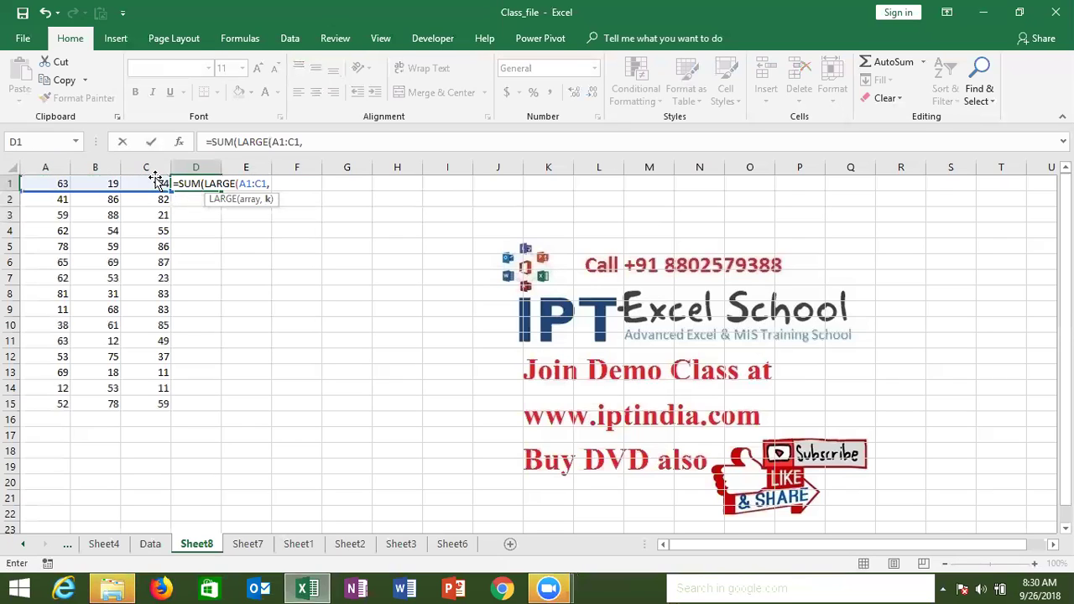
pyautogui.write('{1,')
pyautogui.write('2')
pyautogui.write('})')
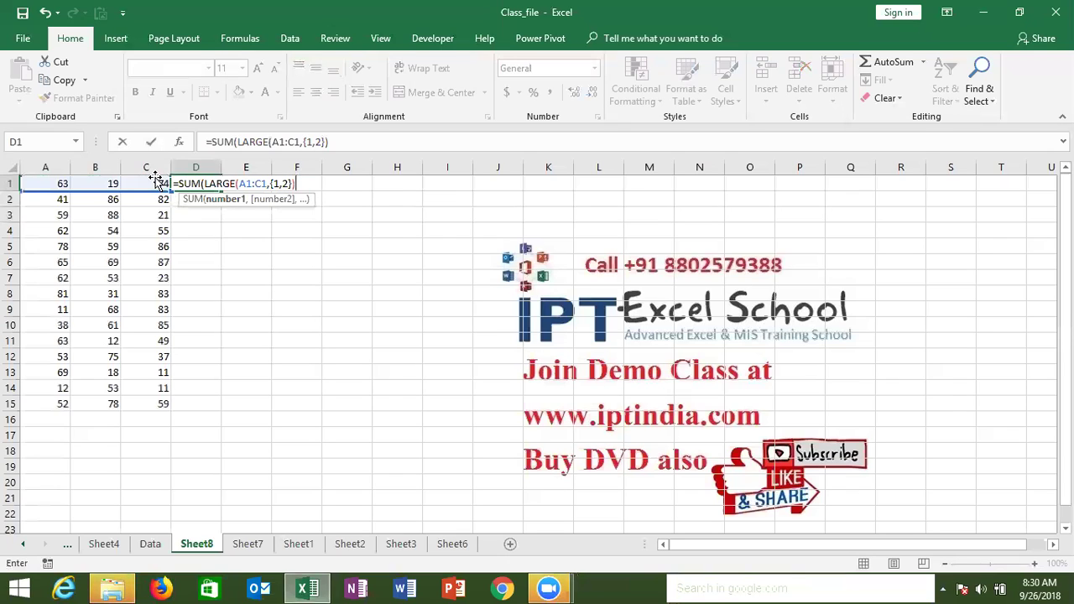
pyautogui.write(')')
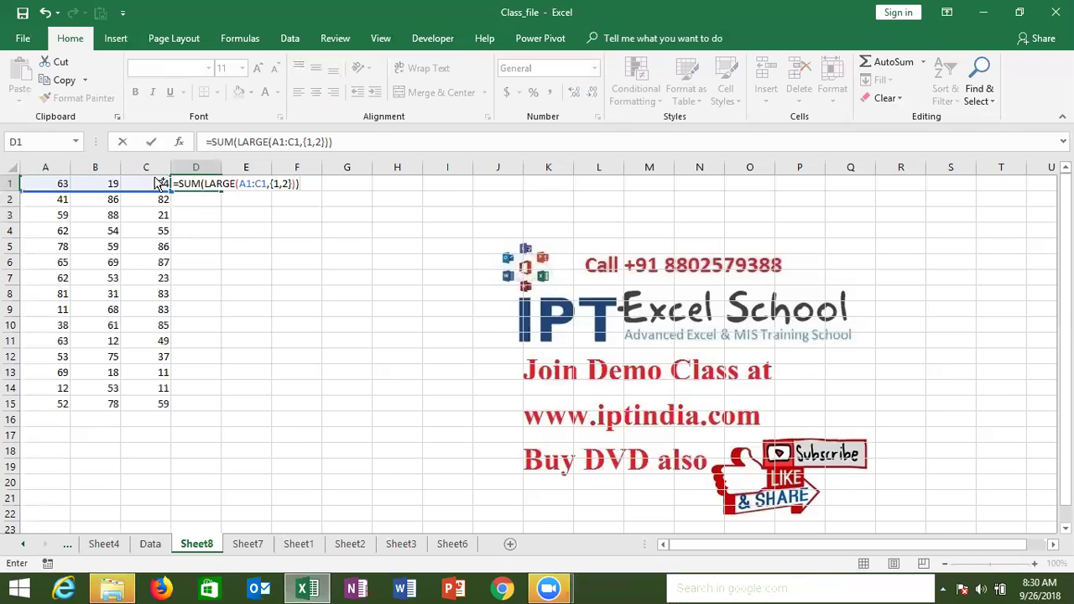
pyautogui.hotkey('ctrl', 'shift', 'Return')
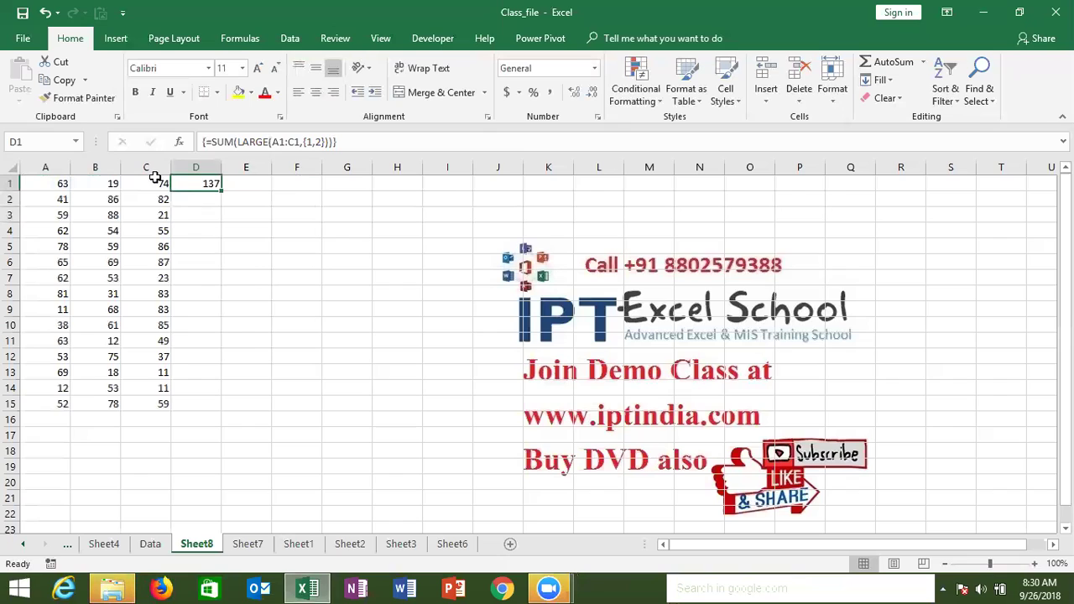
pyautogui.doubleClick(222, 191)
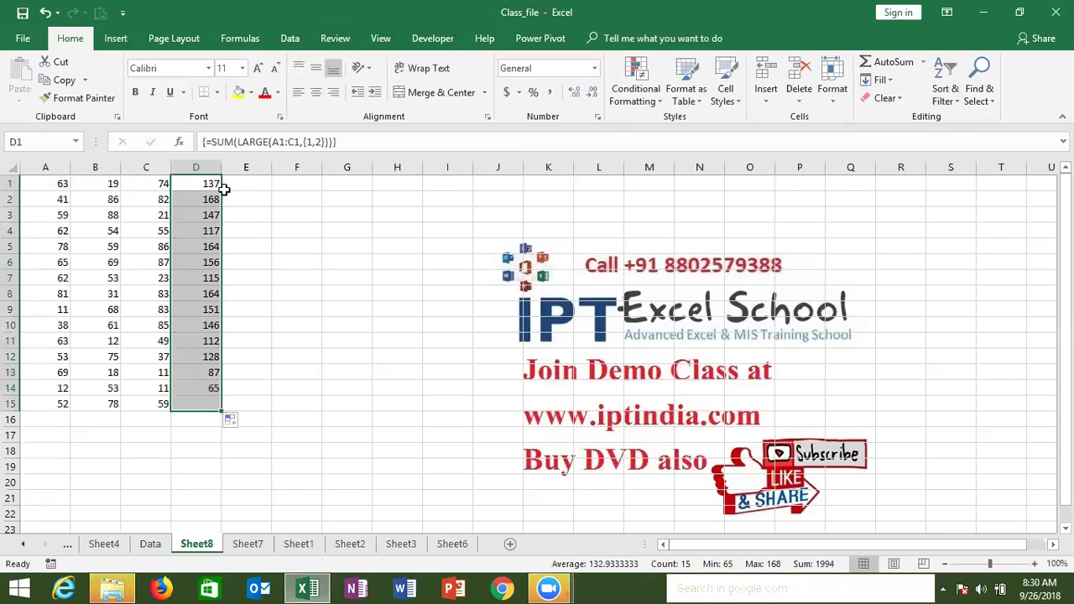
# Select A3 and C3 to compare row 3's values, then view D1's array formula
pyautogui.click(58, 213)
pyautogui.keyDown('ctrl'); pyautogui.click(155, 211); pyautogui.keyUp('ctrl')
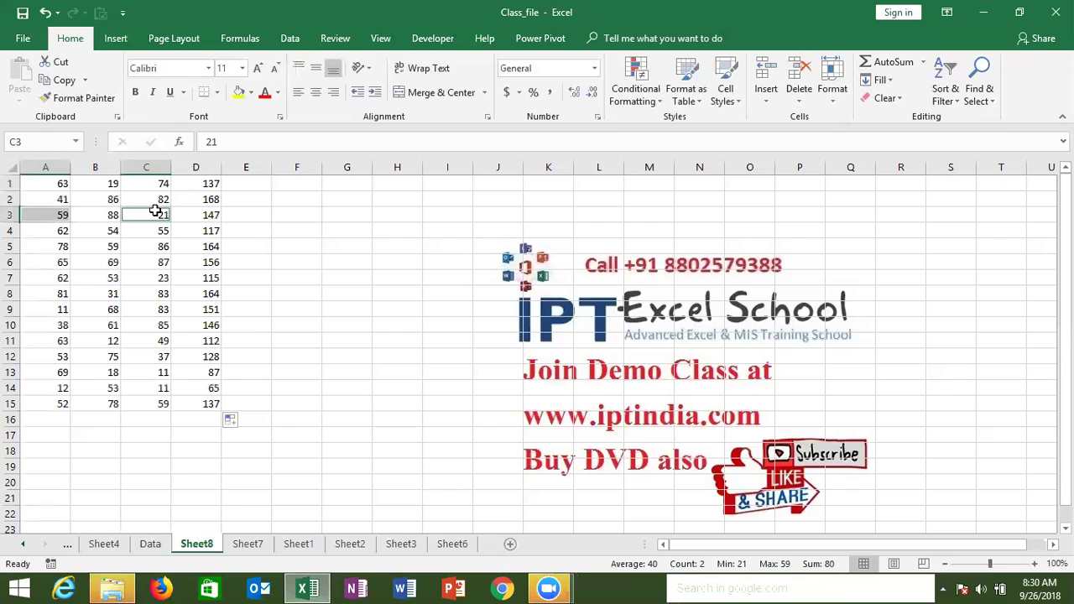
pyautogui.click(214, 190)
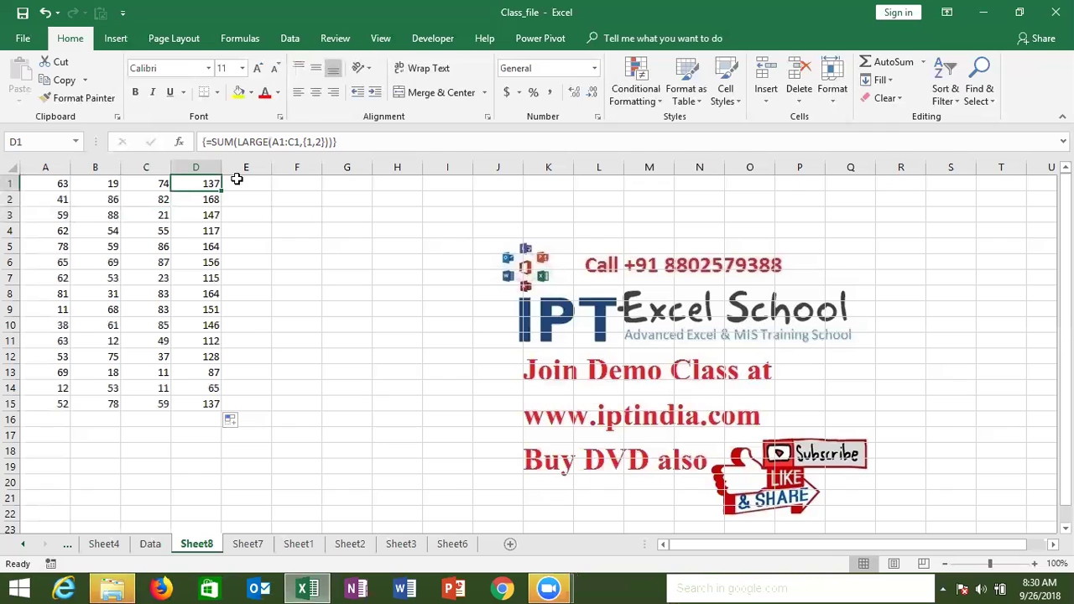
# Minimize the Excel workbook and the File Explorer recordings folder
pyautogui.click(985, 10)
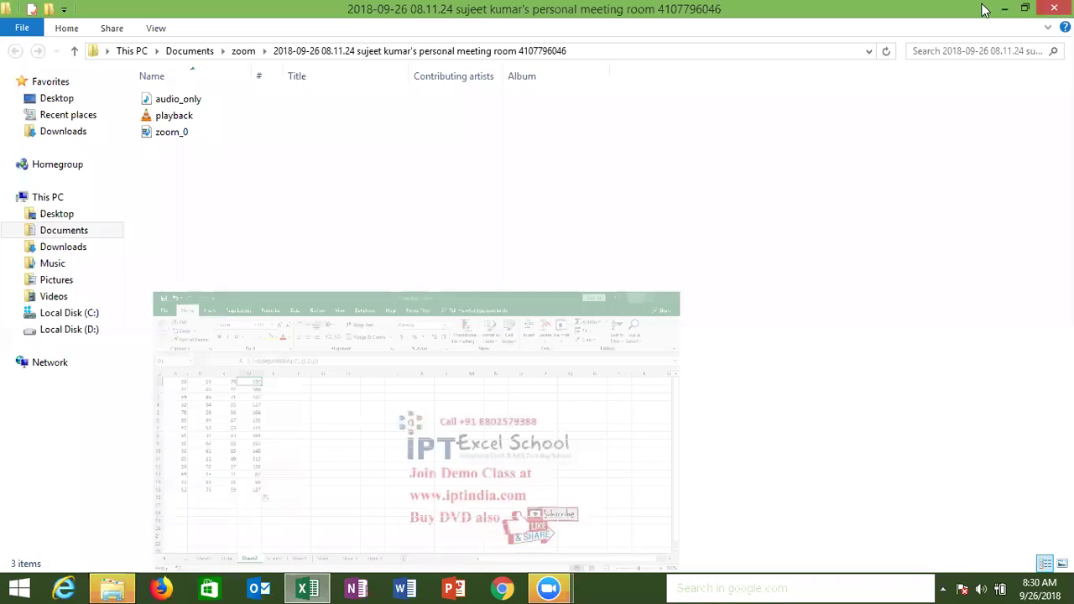
pyautogui.click(1009, 8)
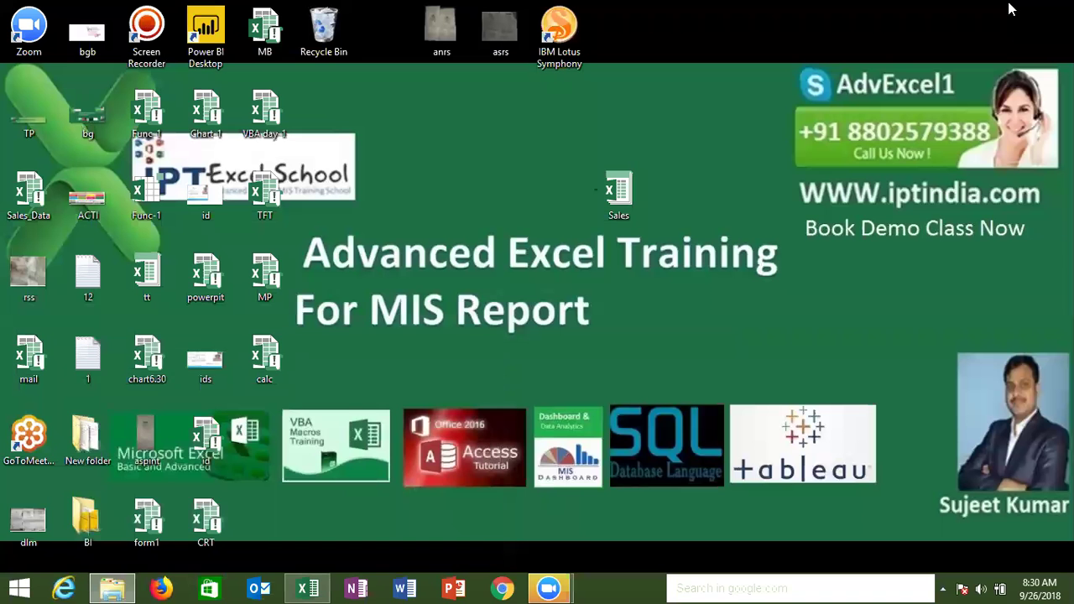